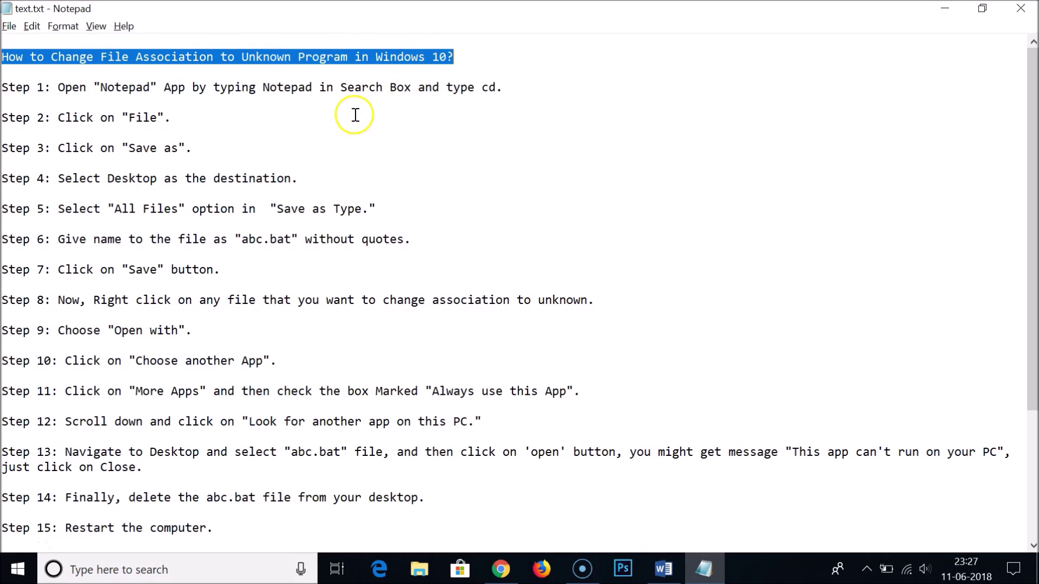
Step: Minimize the Notepad guide so the desktop with File.rar is visible
left_click(944, 9)
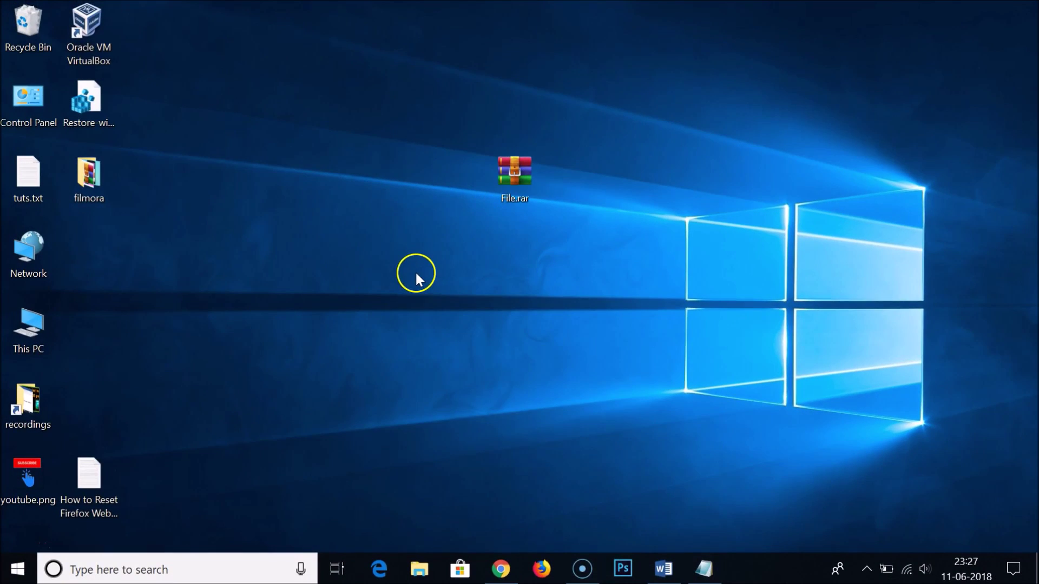
double_click(34, 335)
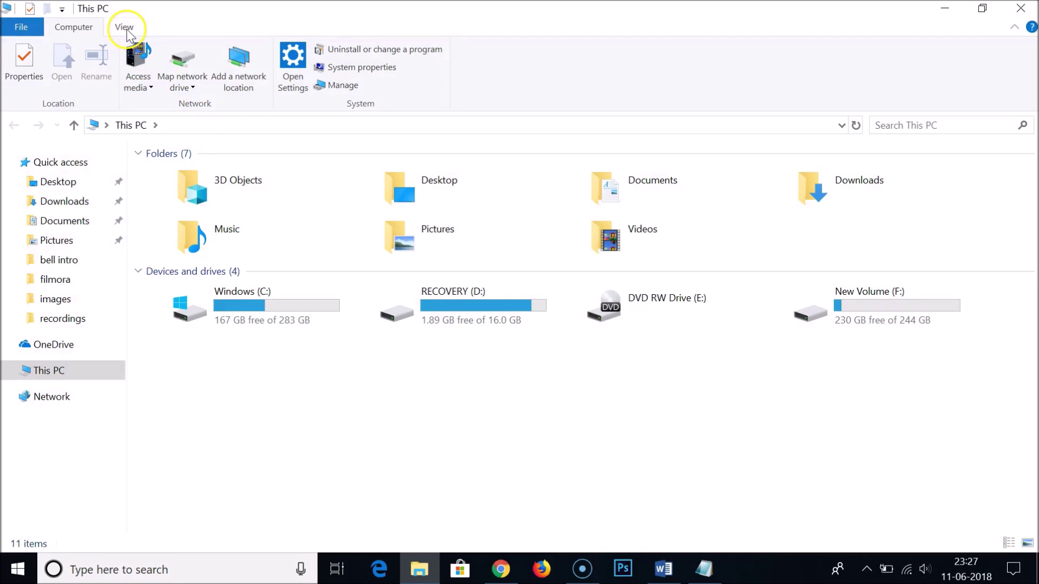
left_click(126, 28)
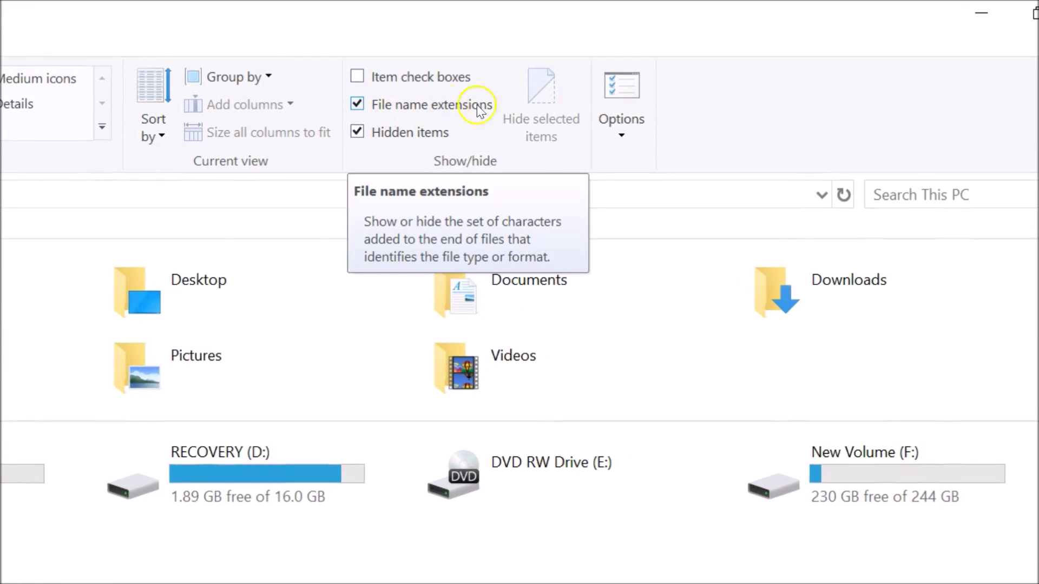
left_click(358, 104)
left_click(366, 105)
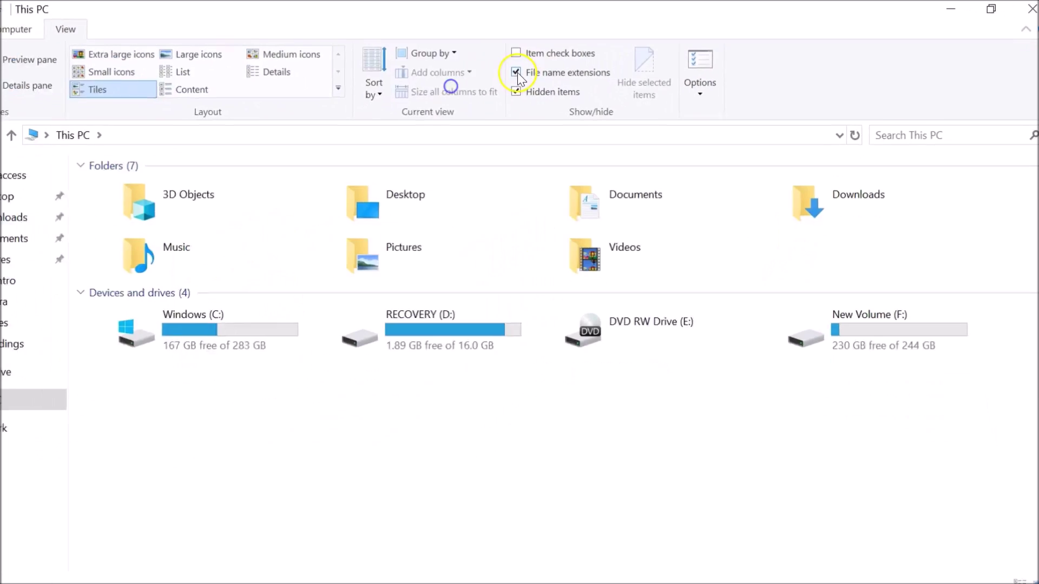
left_click(544, 69)
left_click(945, 8)
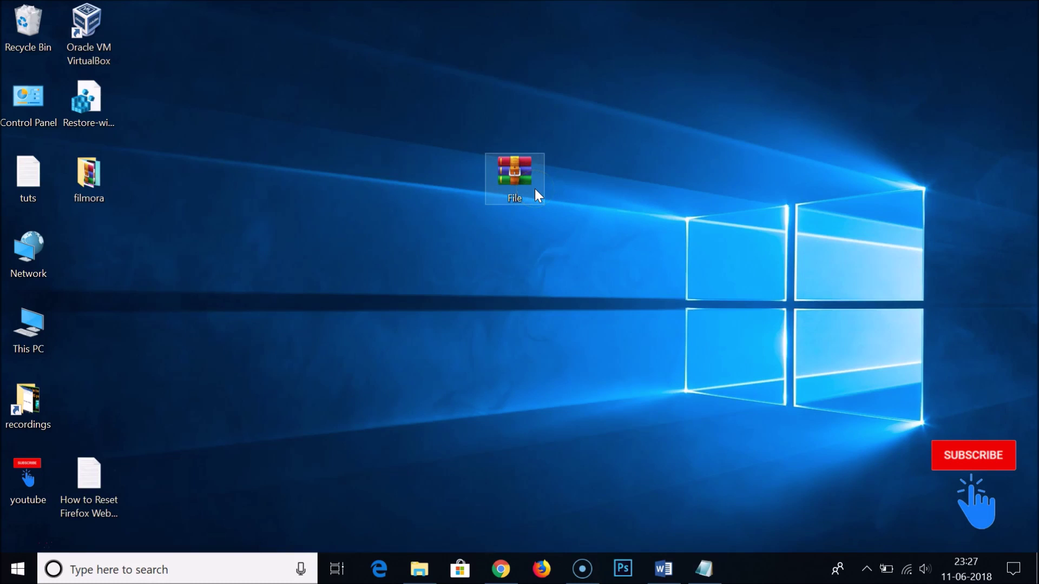
left_click(497, 403)
left_click(429, 556)
left_click(542, 67)
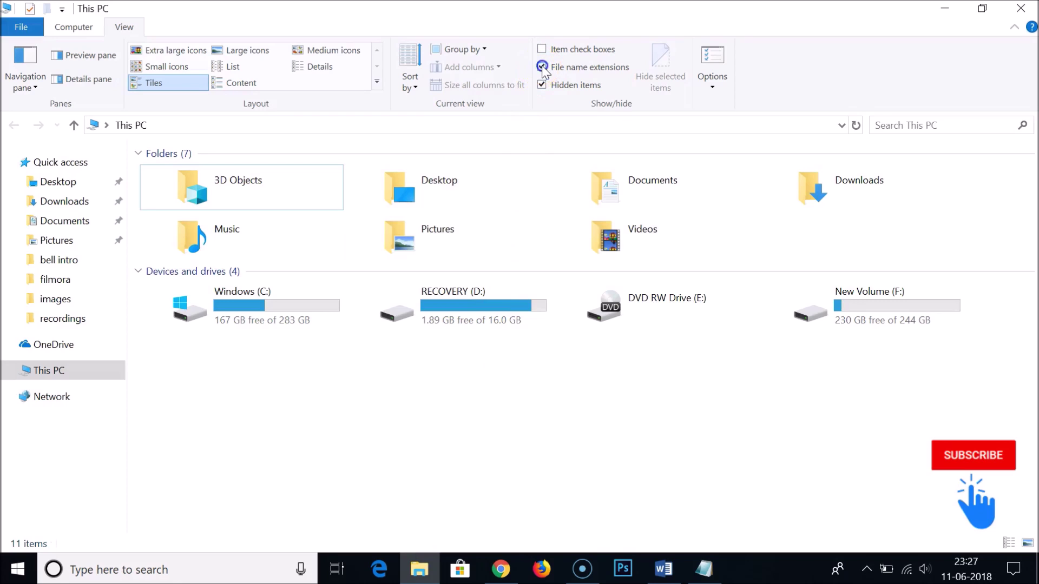
left_click(944, 8)
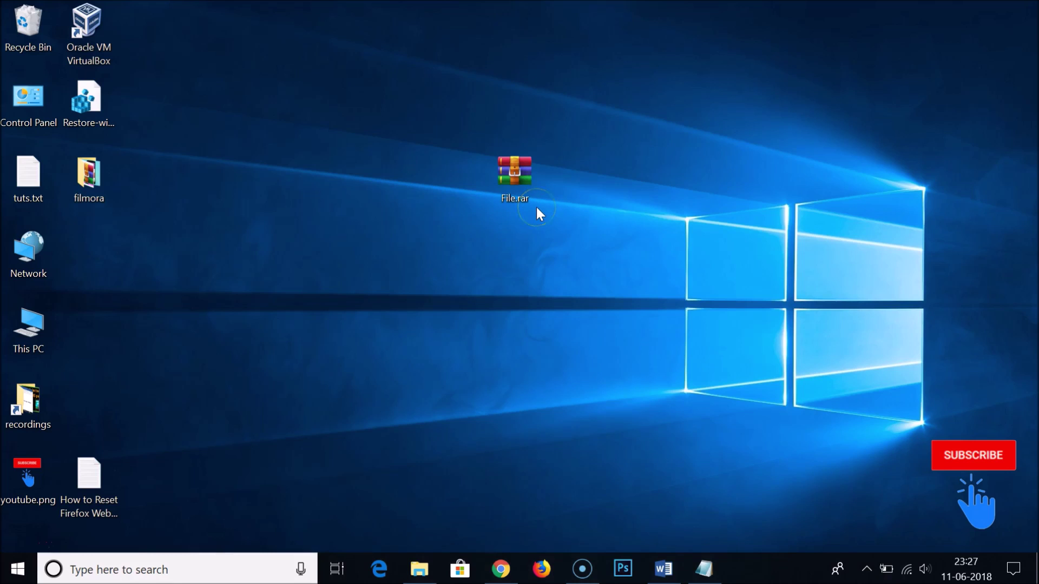
left_click(417, 567)
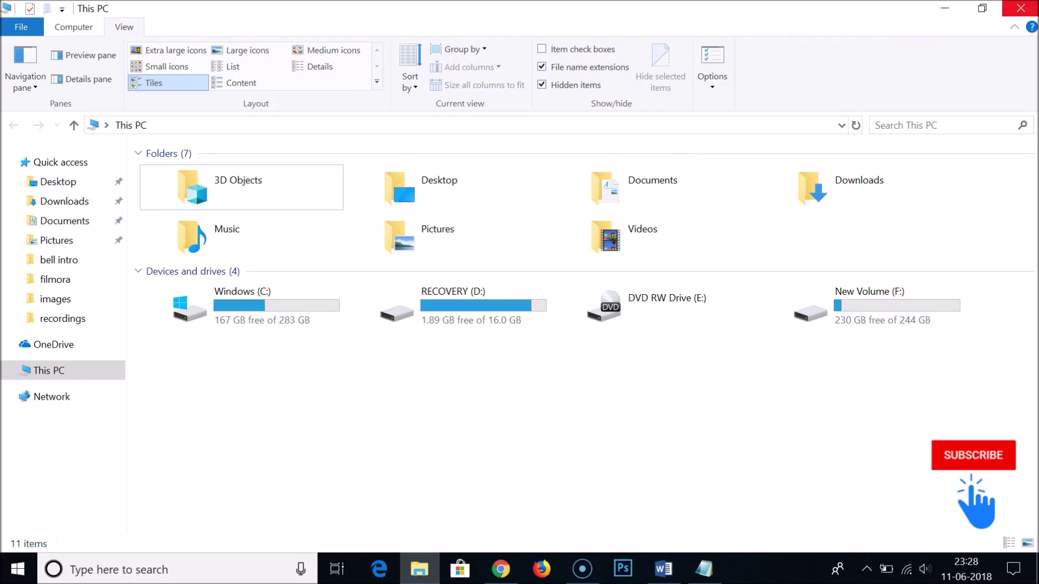
left_click(1032, 7)
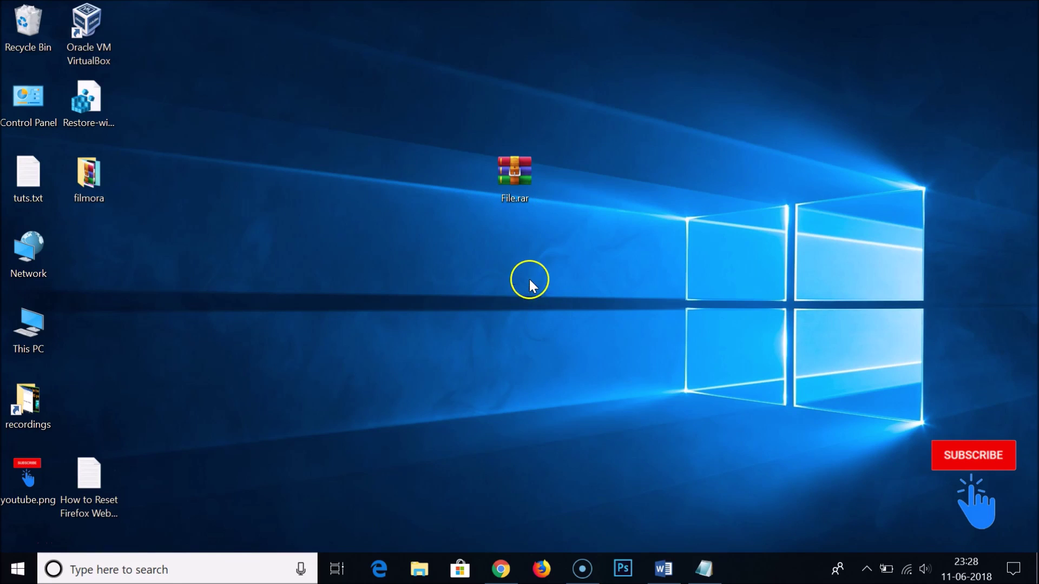
right_click(519, 177)
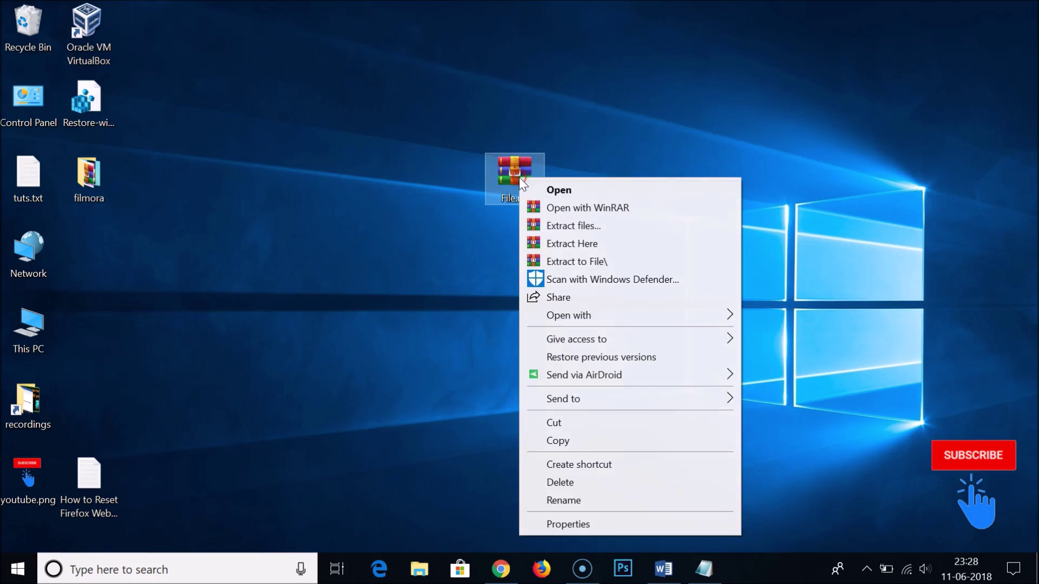
left_click(568, 524)
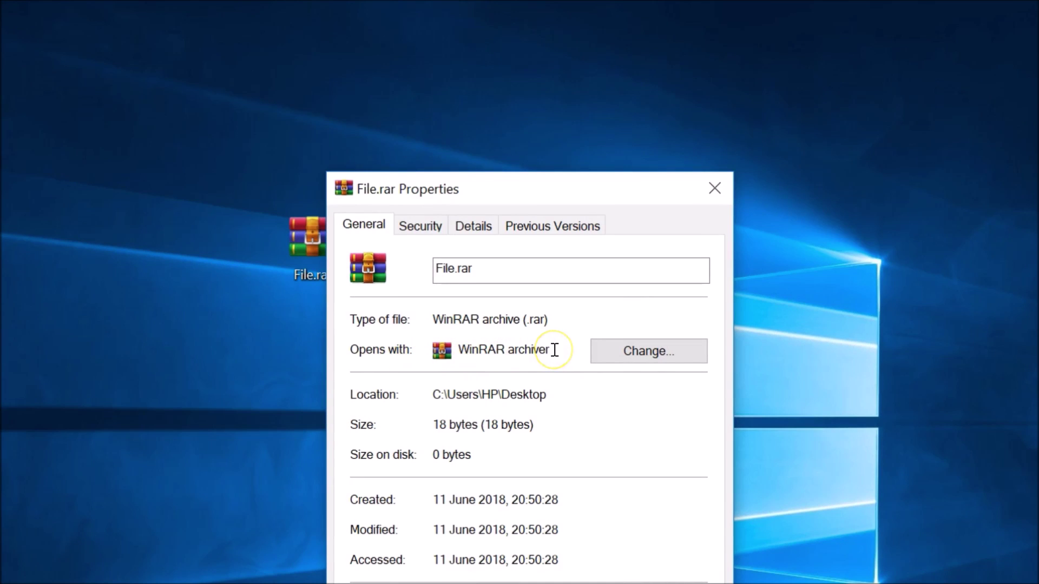
left_click(531, 362)
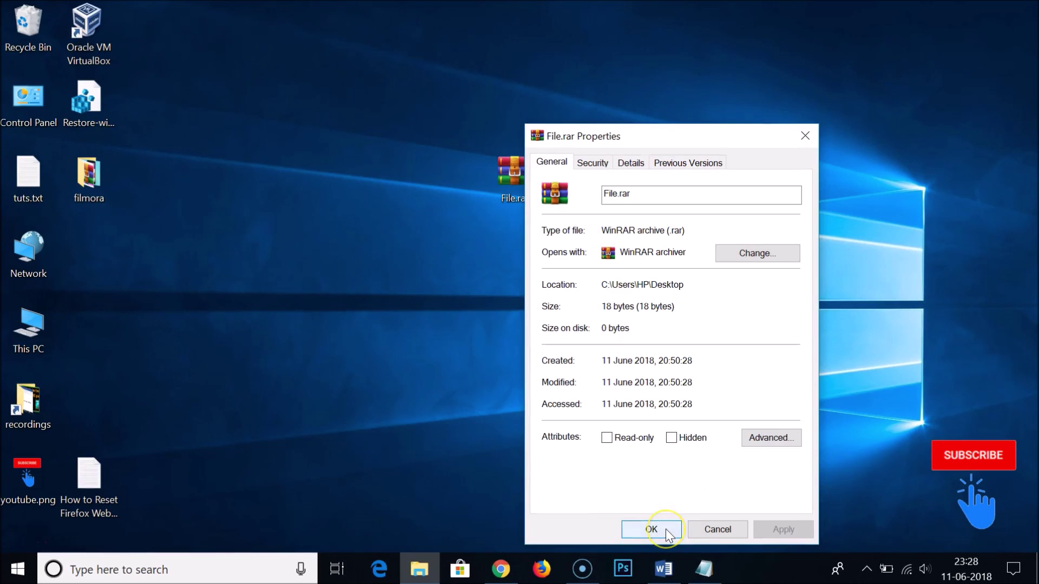
left_click(651, 529)
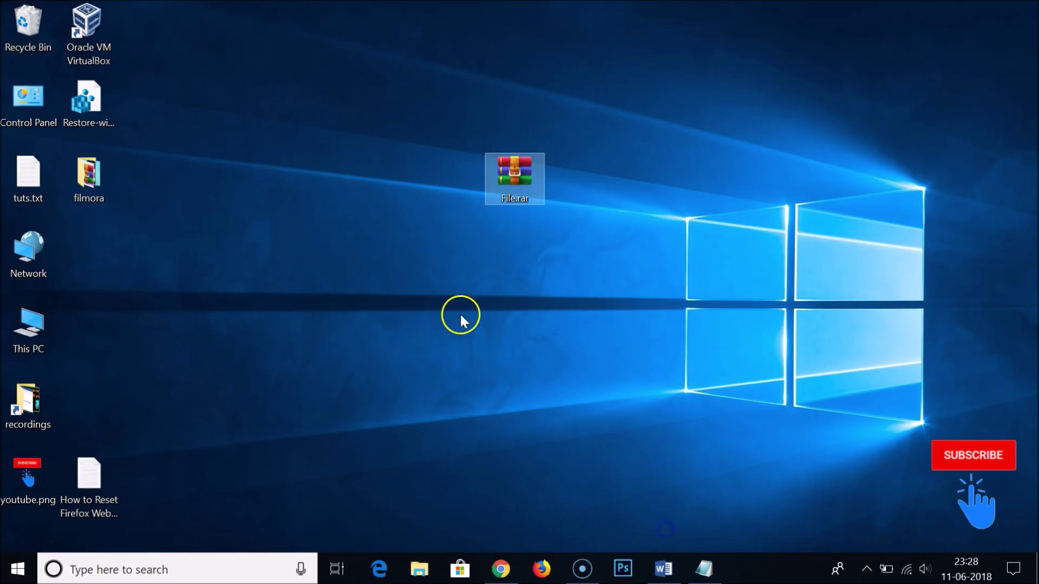
Step: Search for 'notepad' in Windows Search and launch a new blank Notepad window
left_click(455, 310)
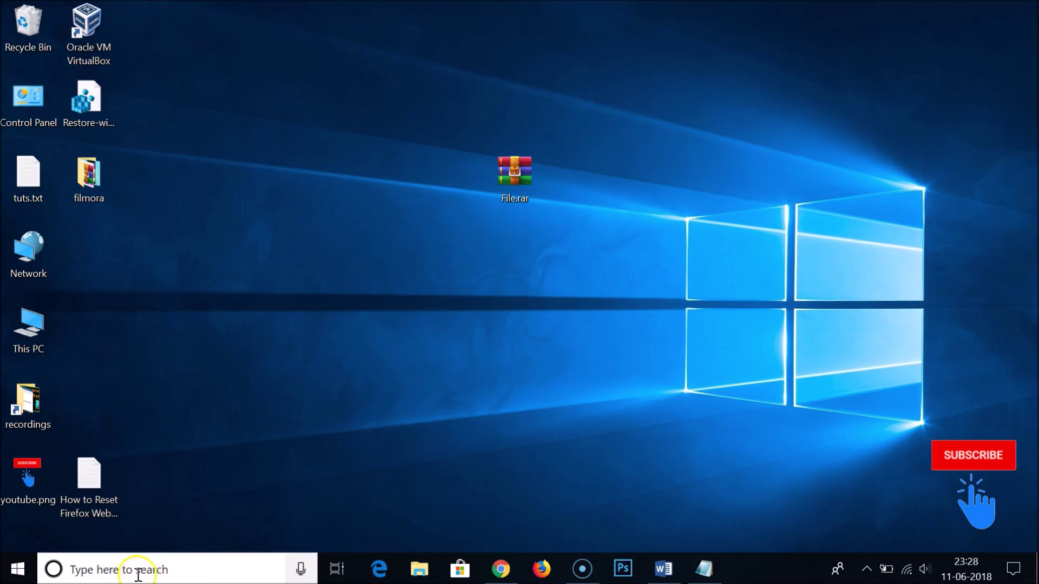
left_click(182, 569)
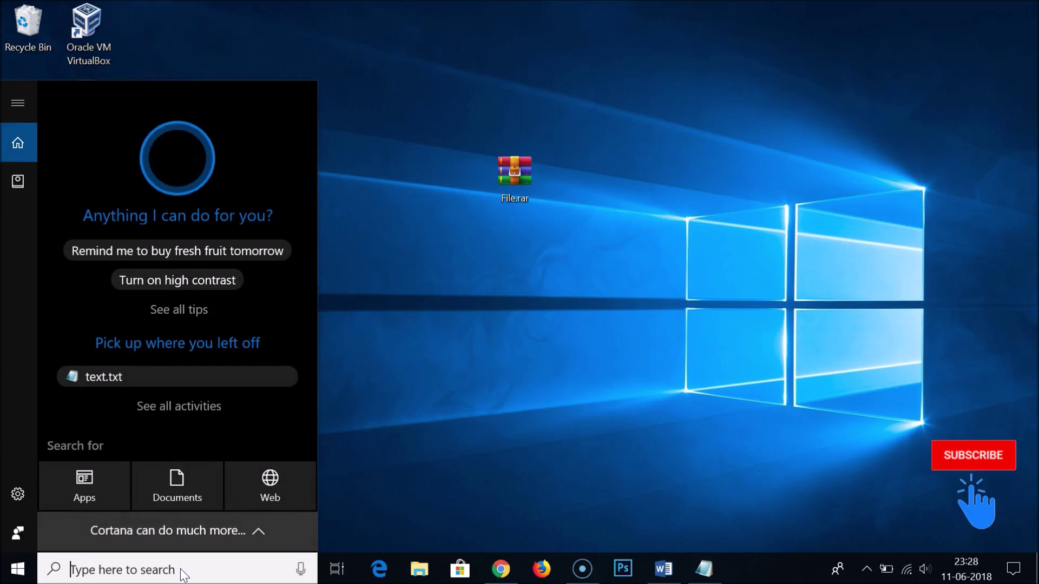
type("notepad")
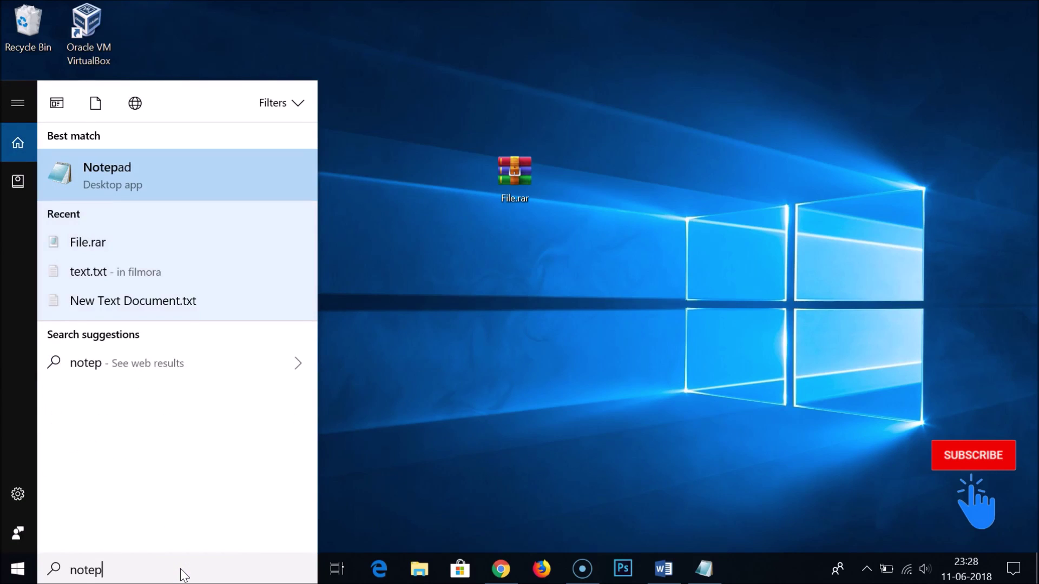
left_click(135, 580)
left_click(471, 388)
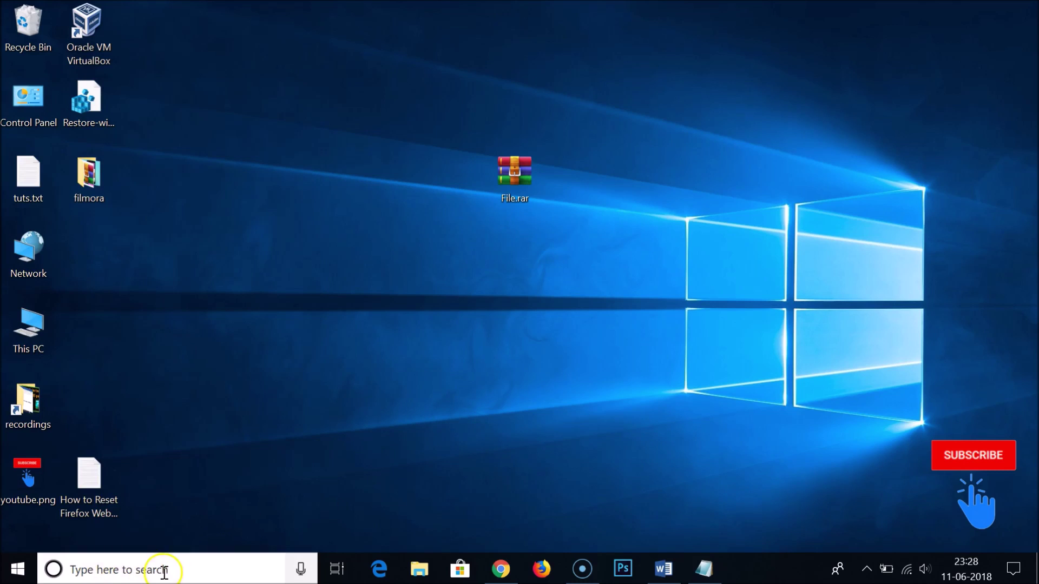
right_click(11, 575)
mouse_move(44, 522)
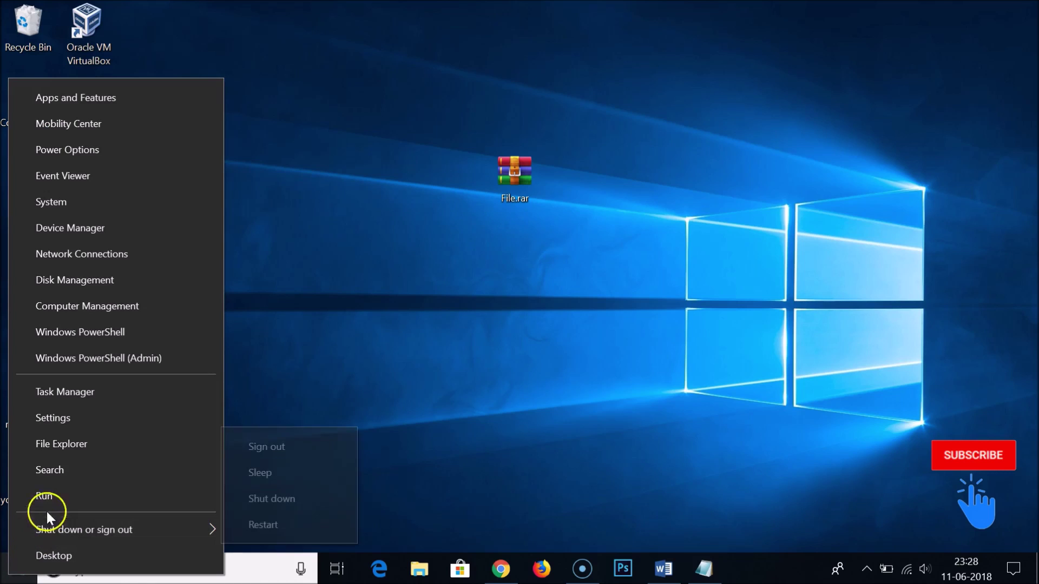
left_click(54, 472)
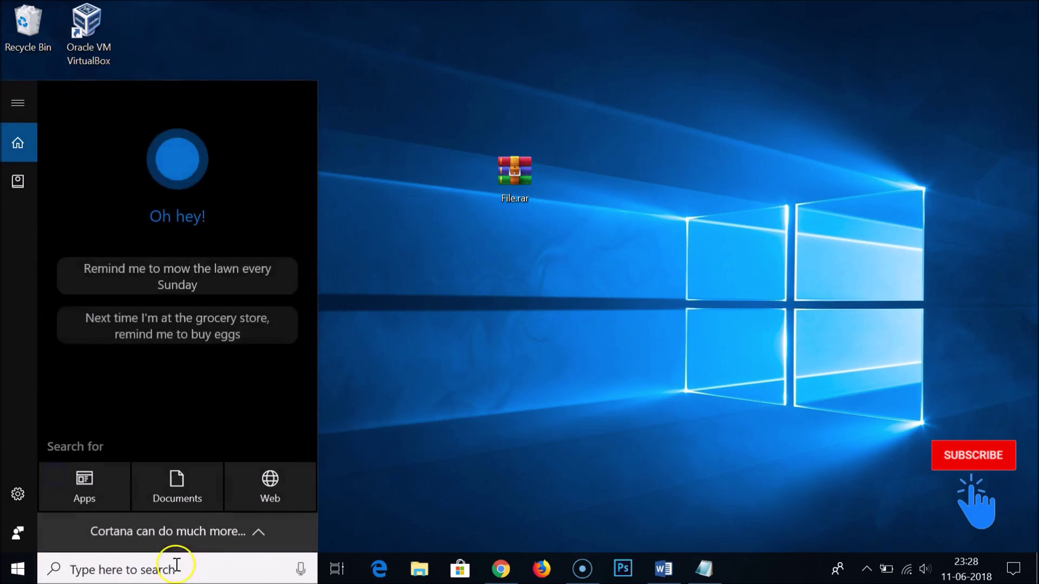
type("n")
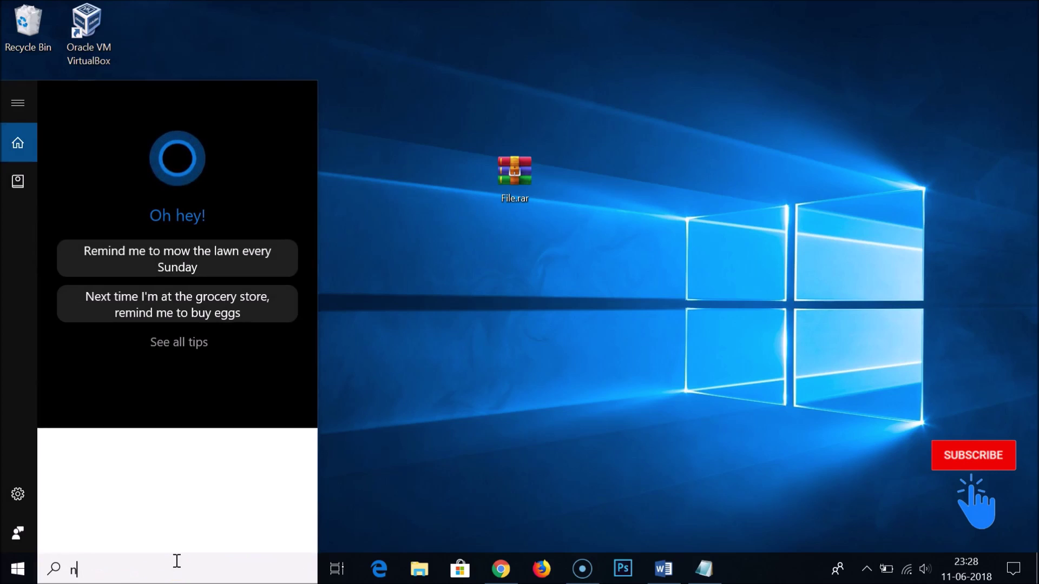
type("otepad")
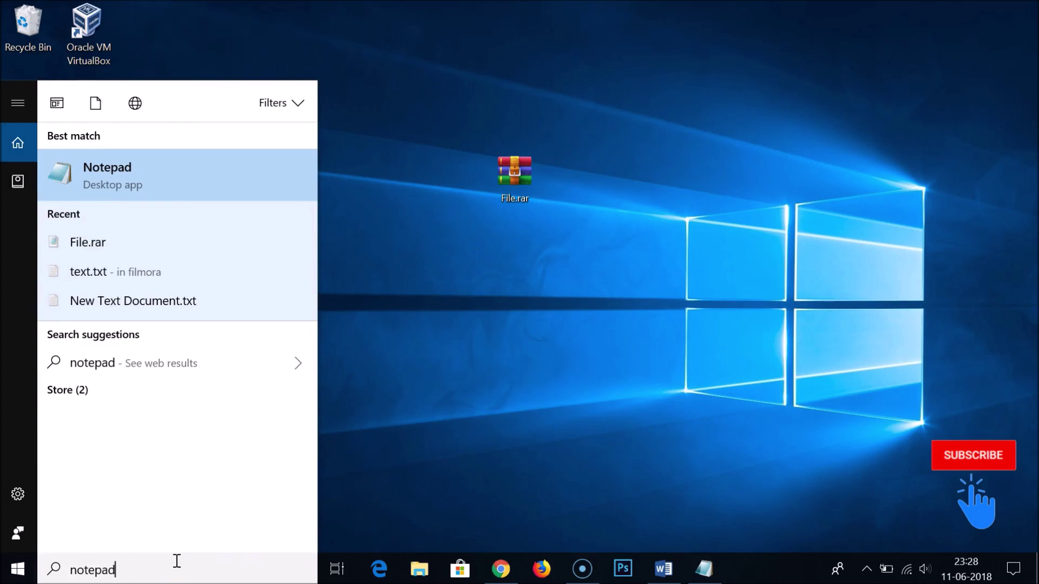
left_click(137, 178)
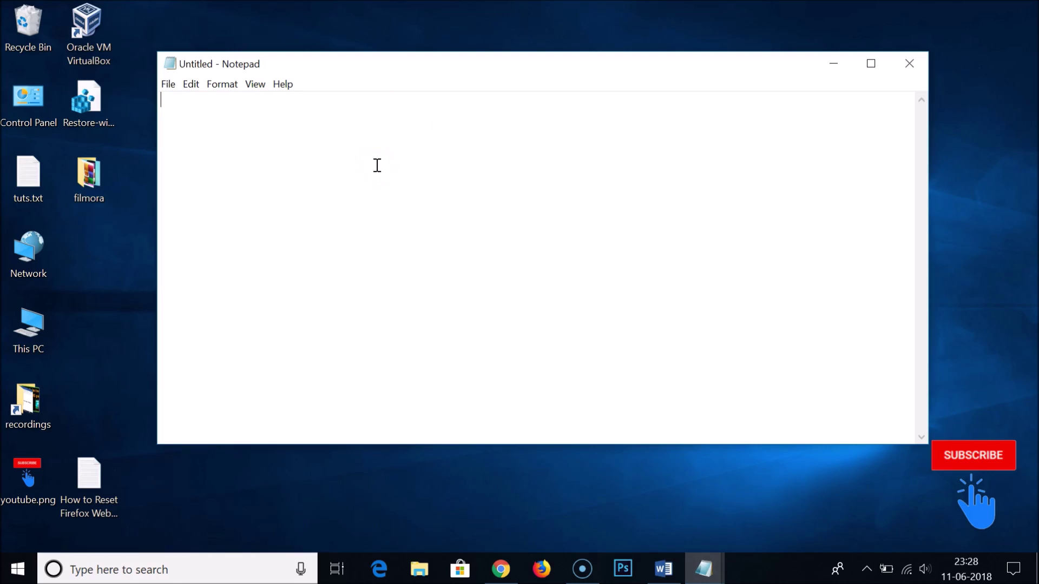
Step: Write 'cd' in the blank note and bring up Save As
left_click(284, 165)
left_click(168, 84)
left_click(195, 151)
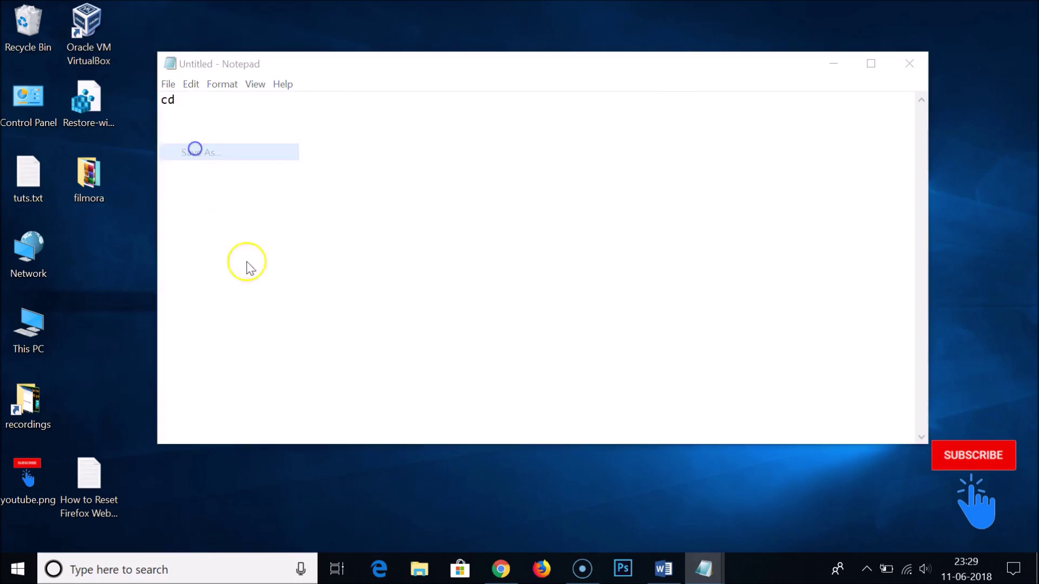
left_click(283, 203)
Step: Save the note to the Desktop as abc.bat with type All Files (*.*)
left_click(223, 213)
left_click(346, 397)
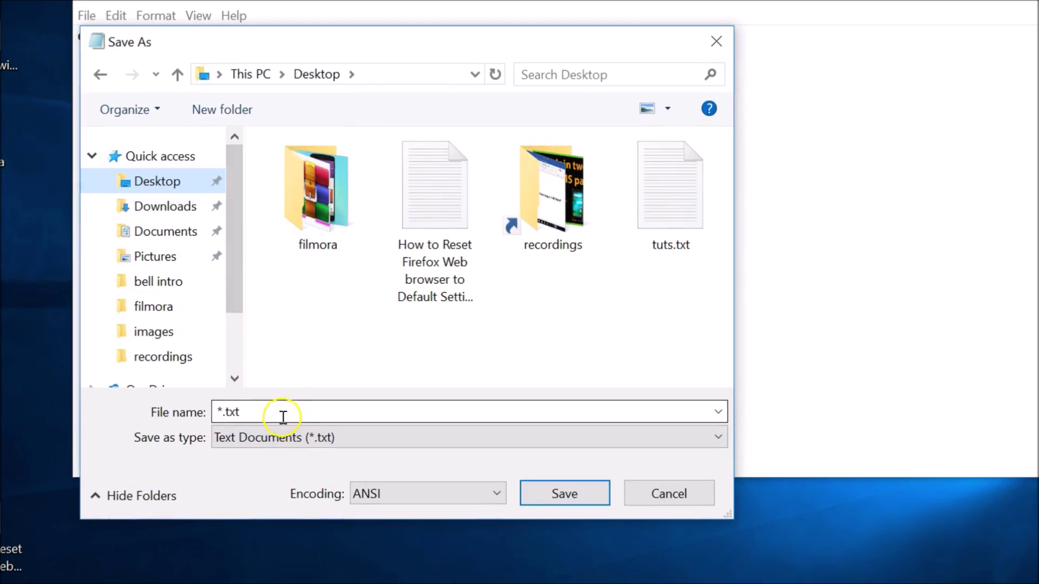
left_click(243, 436)
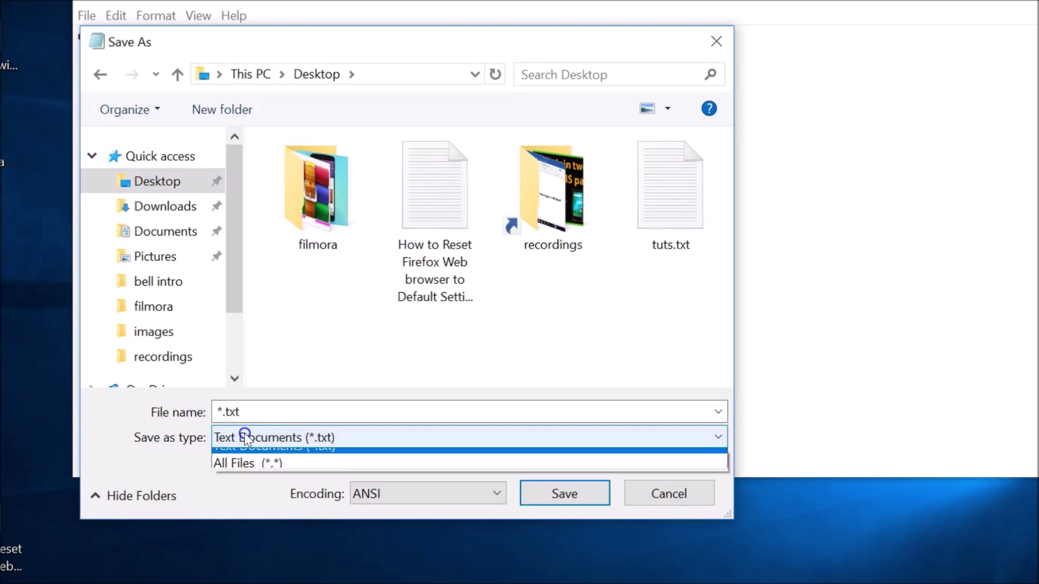
left_click(243, 475)
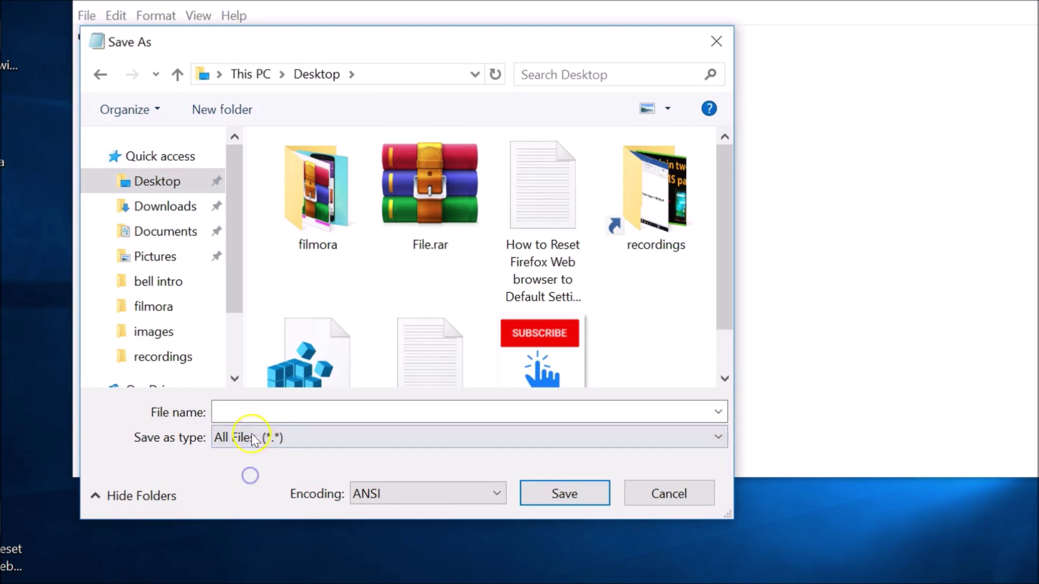
left_click(246, 407)
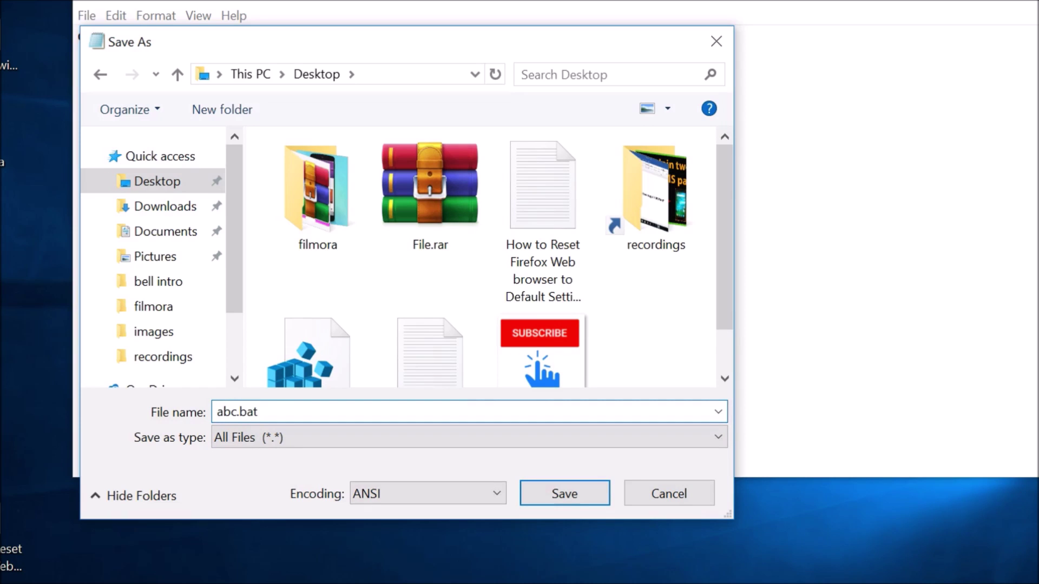
left_click(536, 489)
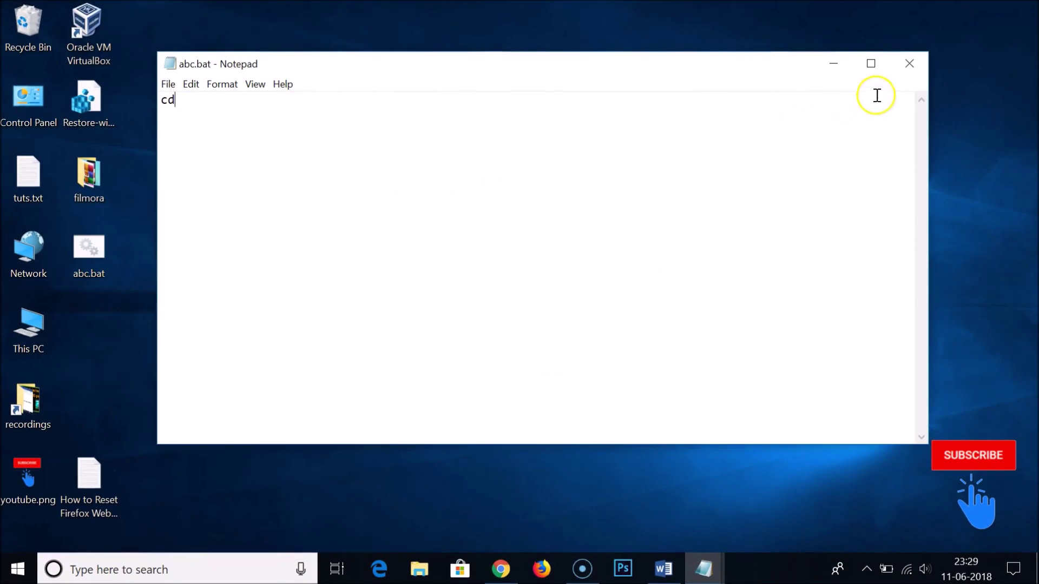
Step: Close Notepad and move abc.bat next to File.rar on the desktop
left_click(909, 64)
left_click_drag(89, 248, 285, 190)
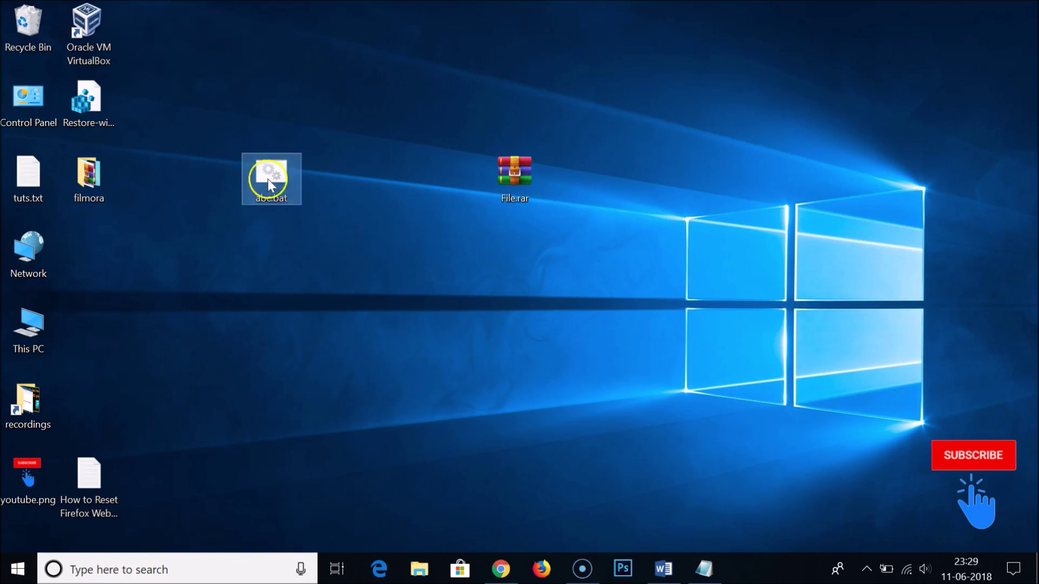
left_click(406, 234)
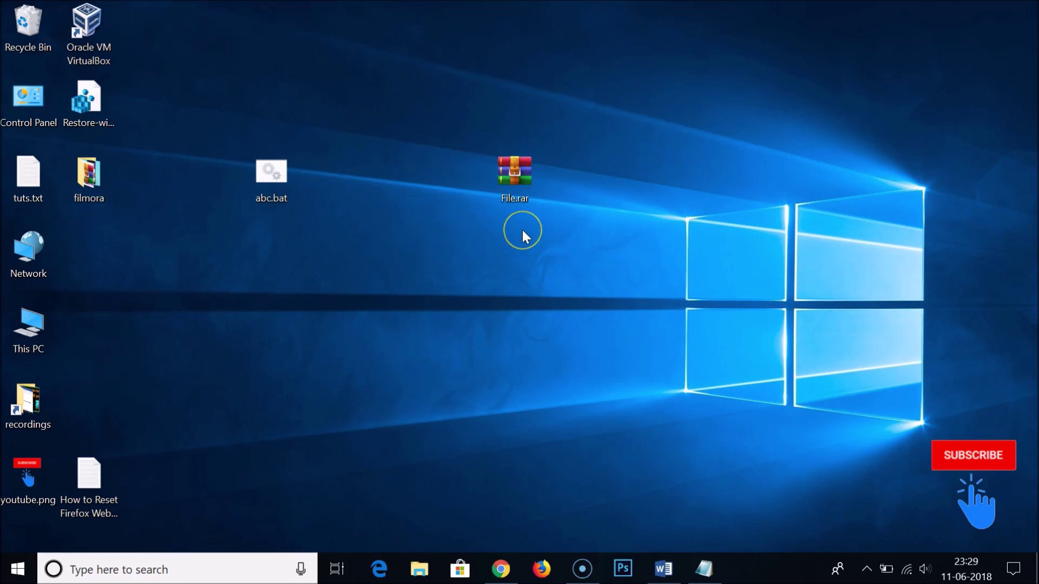
Step: Bring up the 'How do you want to open this file?' choice for File.rar
right_click(514, 180)
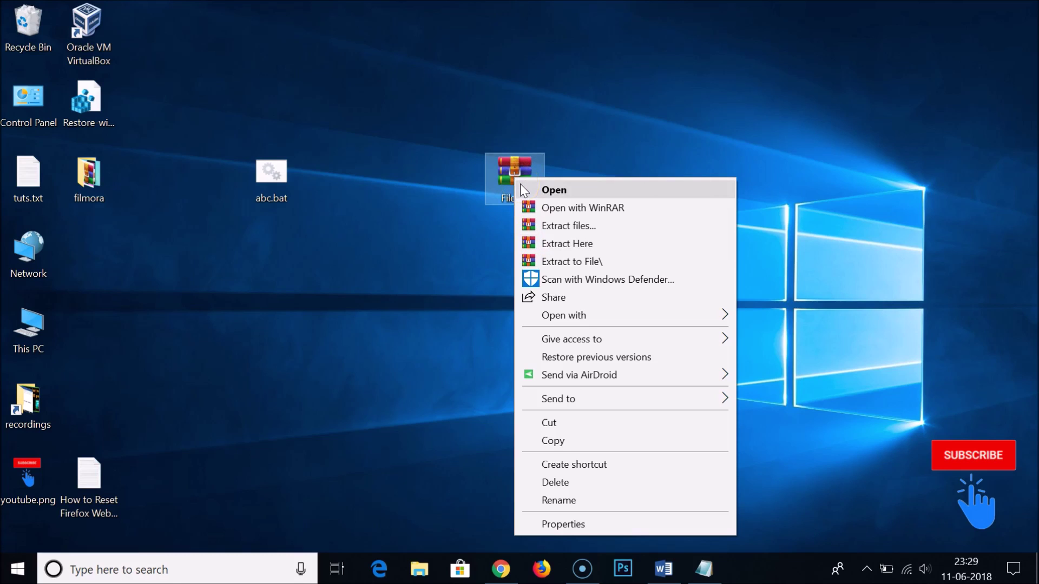
mouse_move(625, 313)
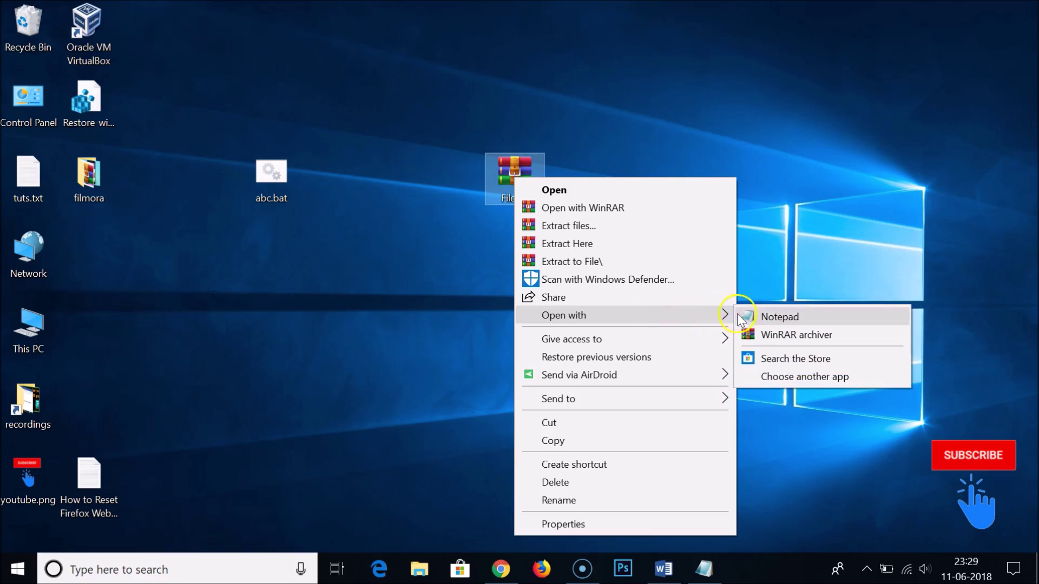
left_click(789, 374)
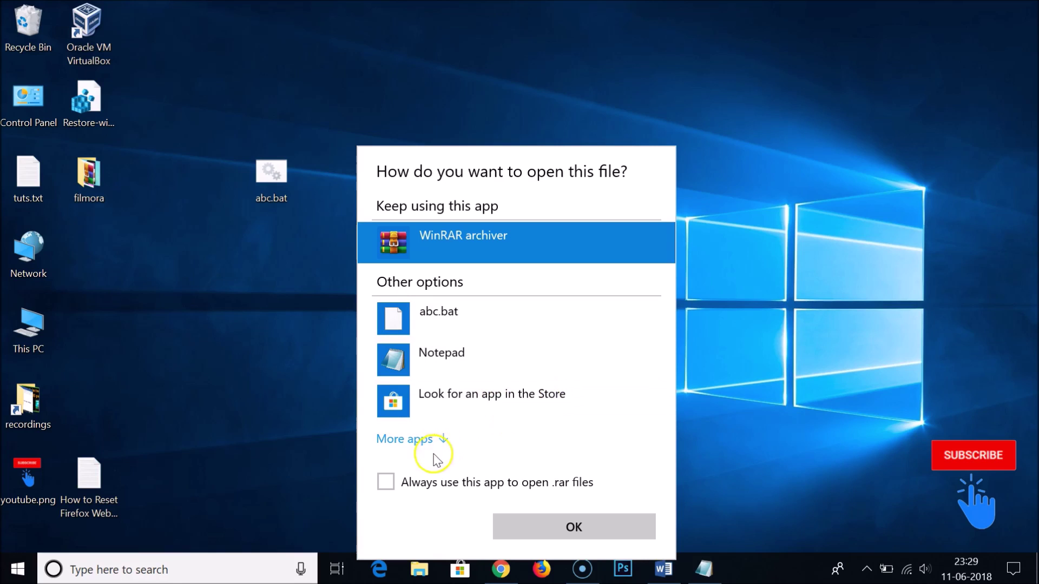
Step: Show more apps, enable 'Always use this app to open .rar files', and browse the PC for another app
left_click(409, 439)
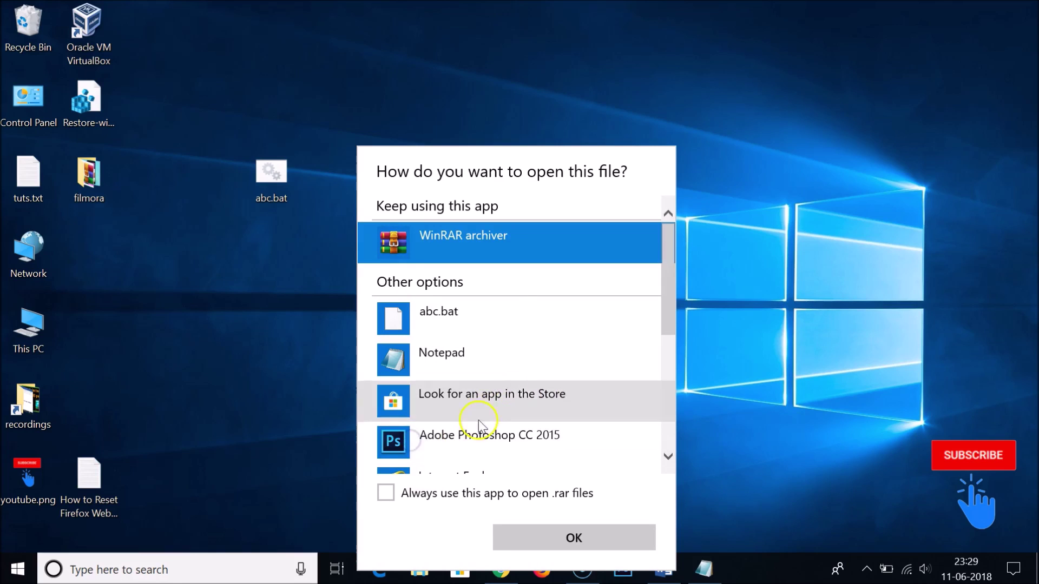
left_click_drag(666, 269, 674, 391)
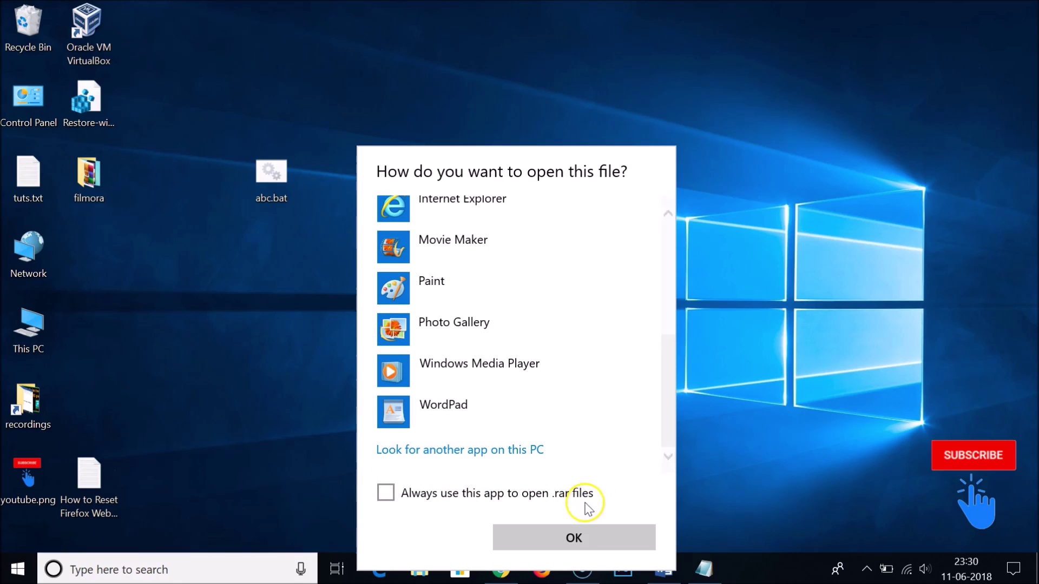
left_click(386, 494)
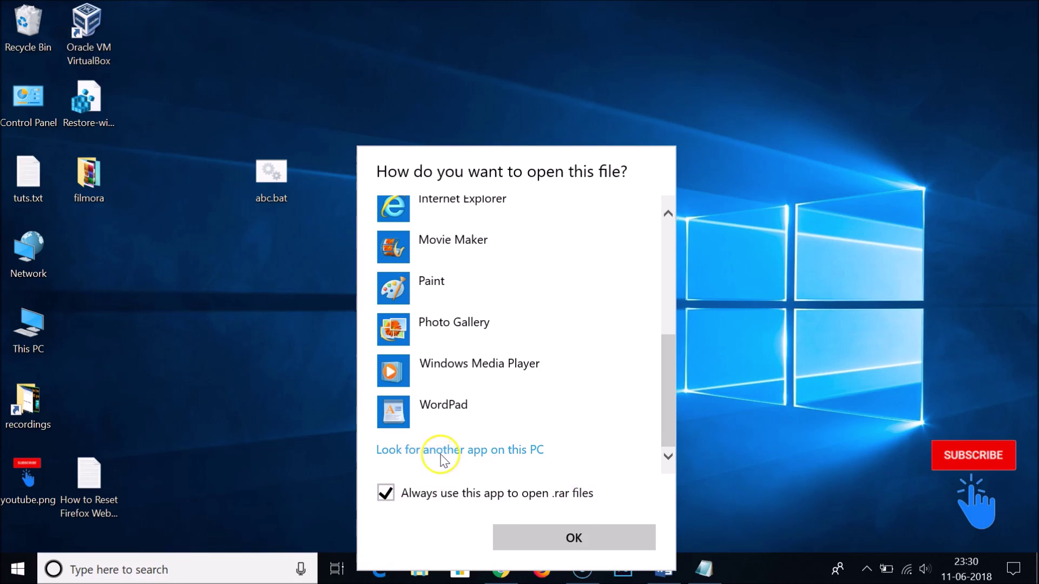
key("Return")
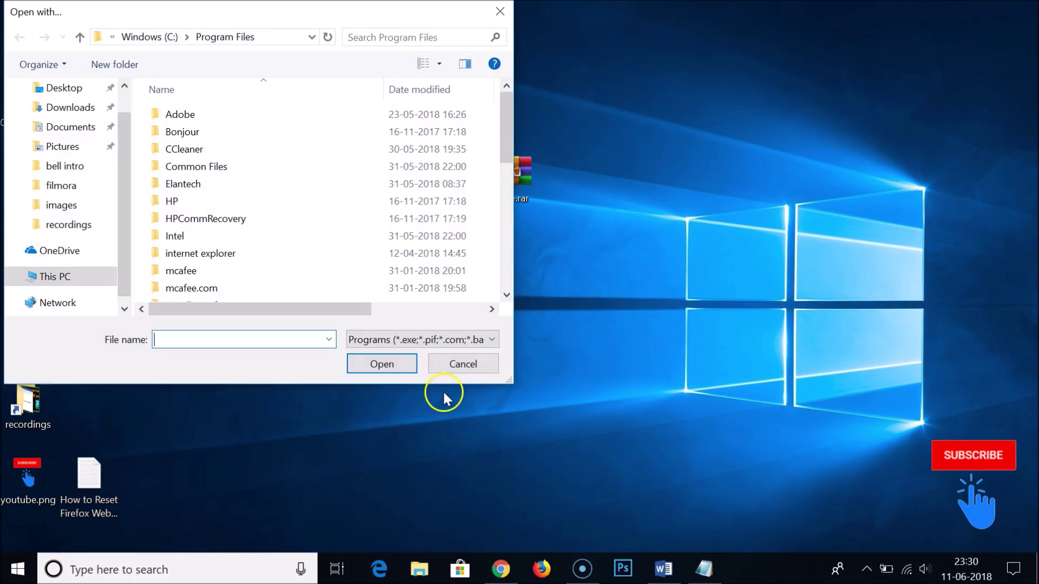
Step: Pick abc.bat from the Desktop as the program that opens File.rar
left_click(67, 94)
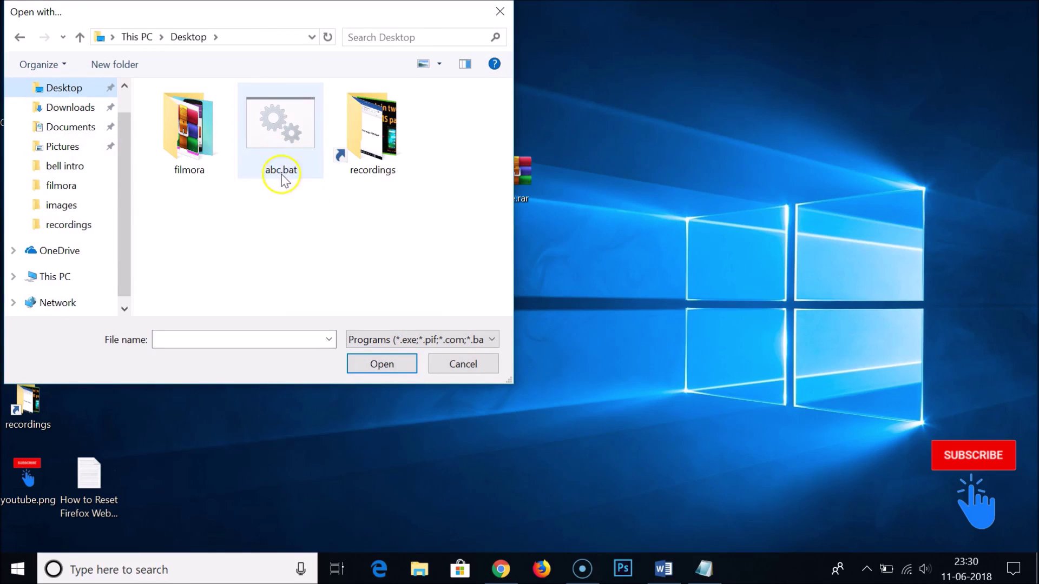
left_click(285, 154)
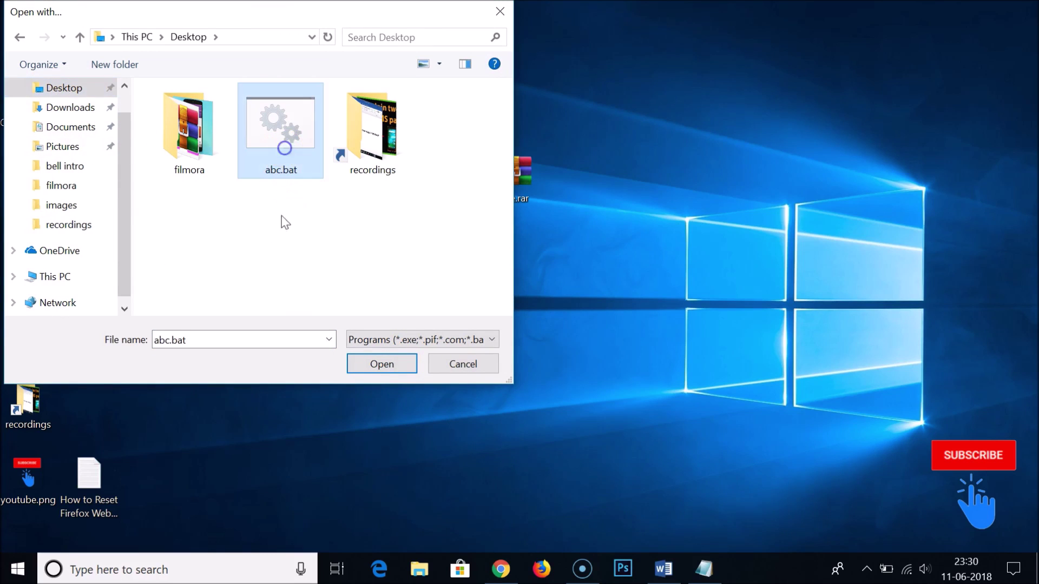
left_click(375, 363)
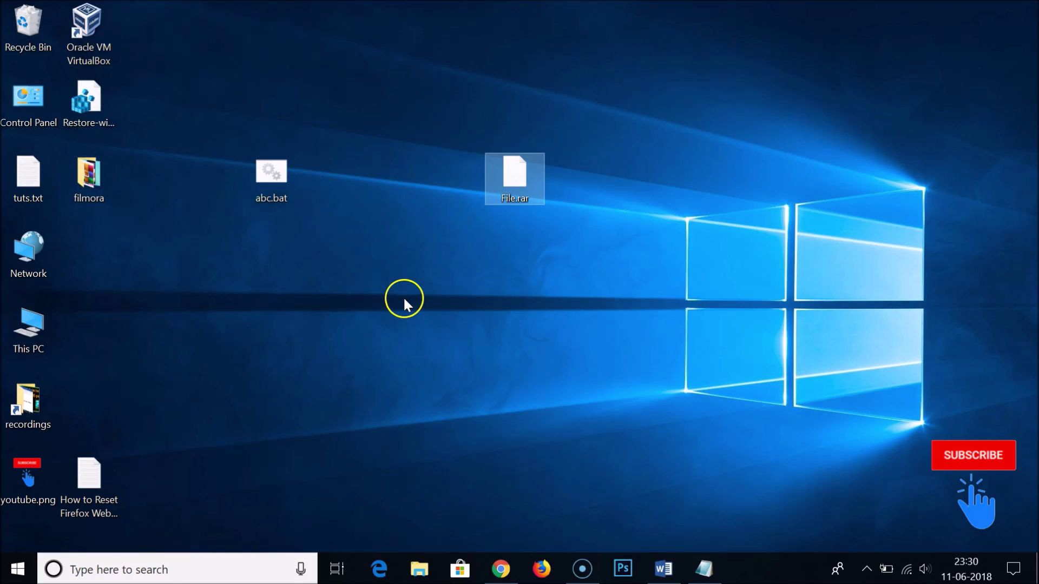
left_click(460, 259)
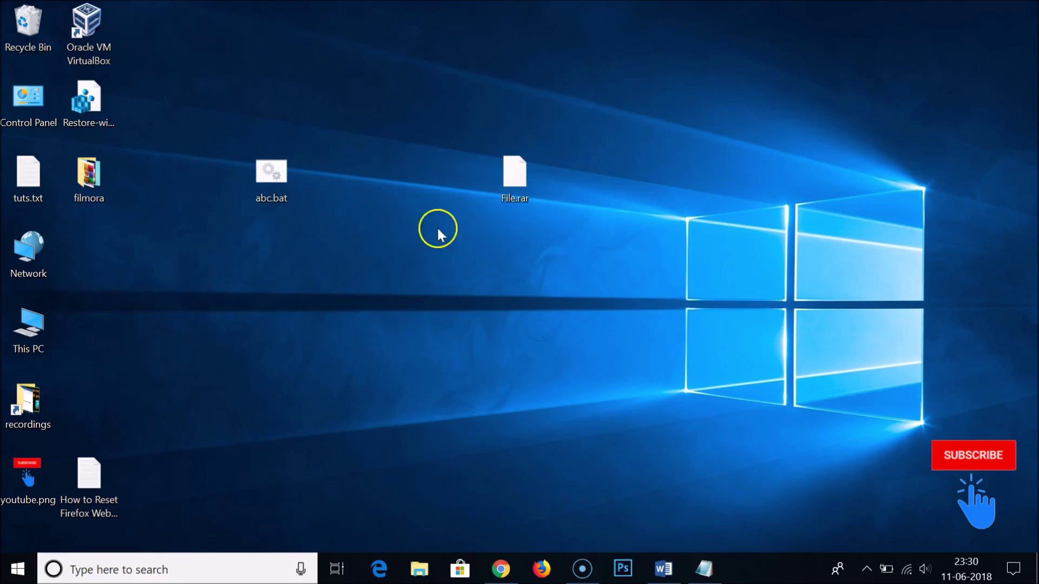
Step: Delete abc.bat from the desktop and restart the computer from the Start power options
right_click(284, 171)
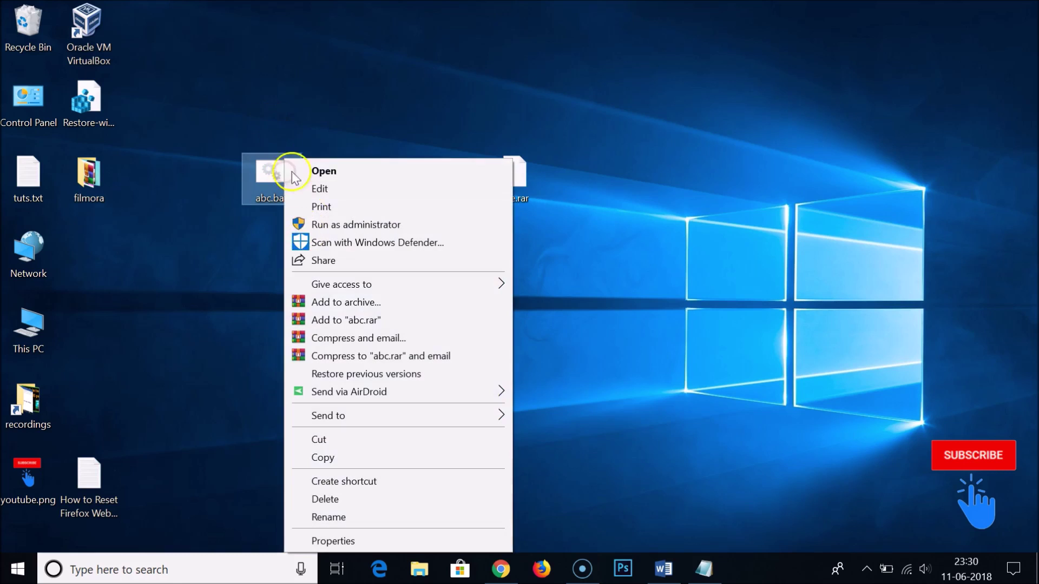
left_click(260, 207)
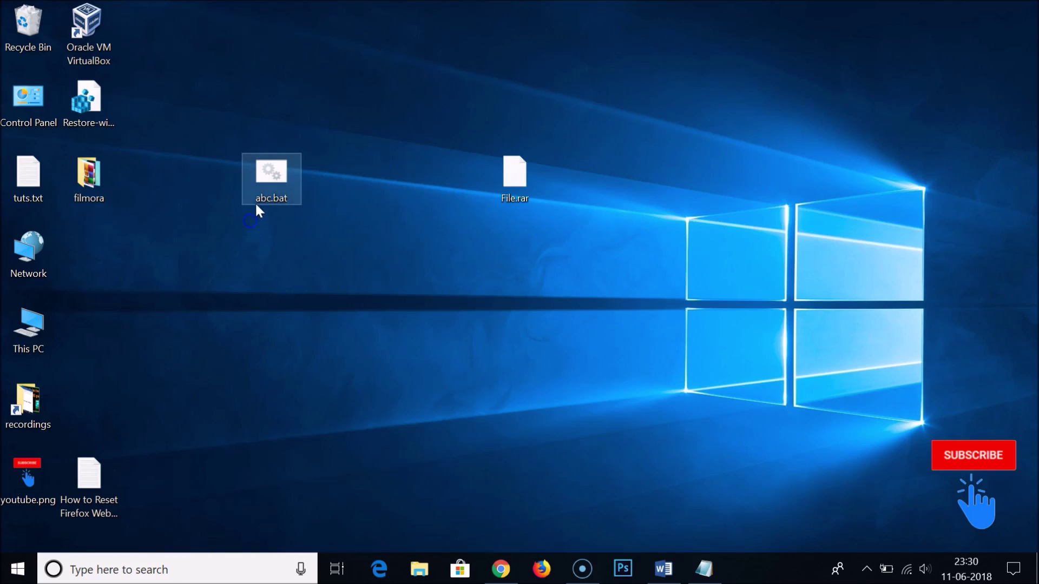
right_click(275, 180)
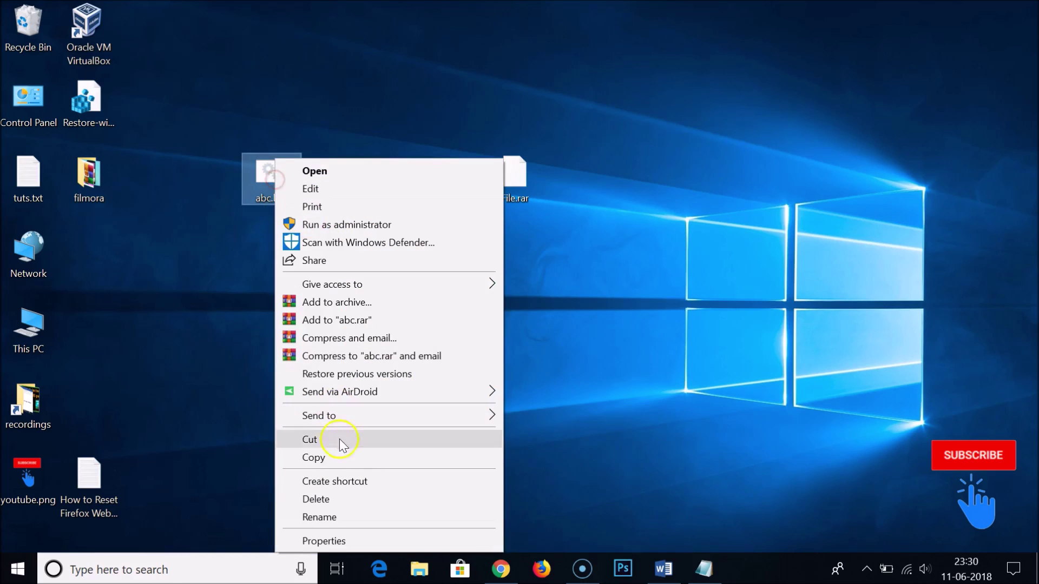
left_click(350, 499)
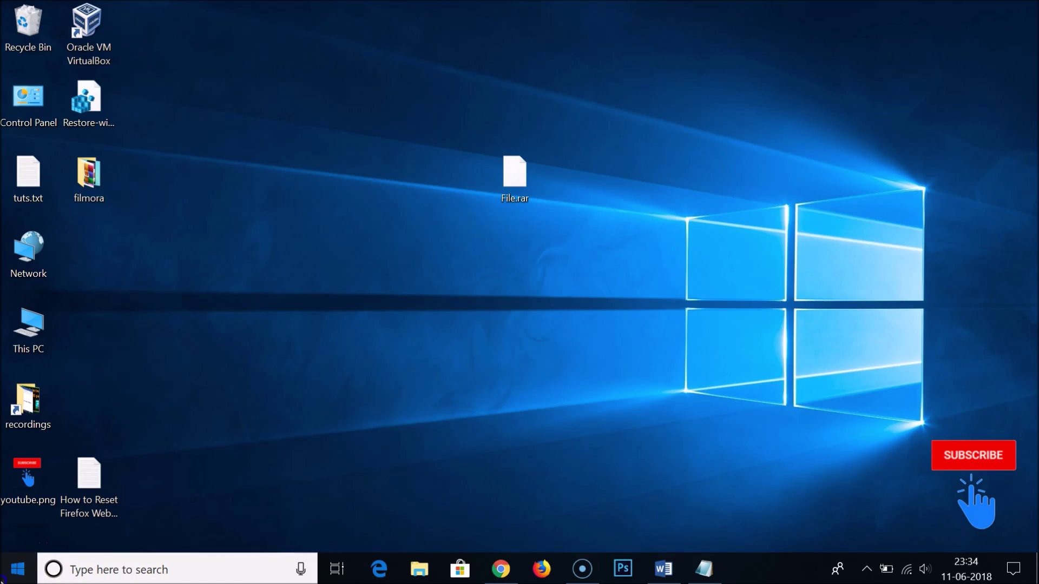
left_click(18, 568)
left_click(19, 534)
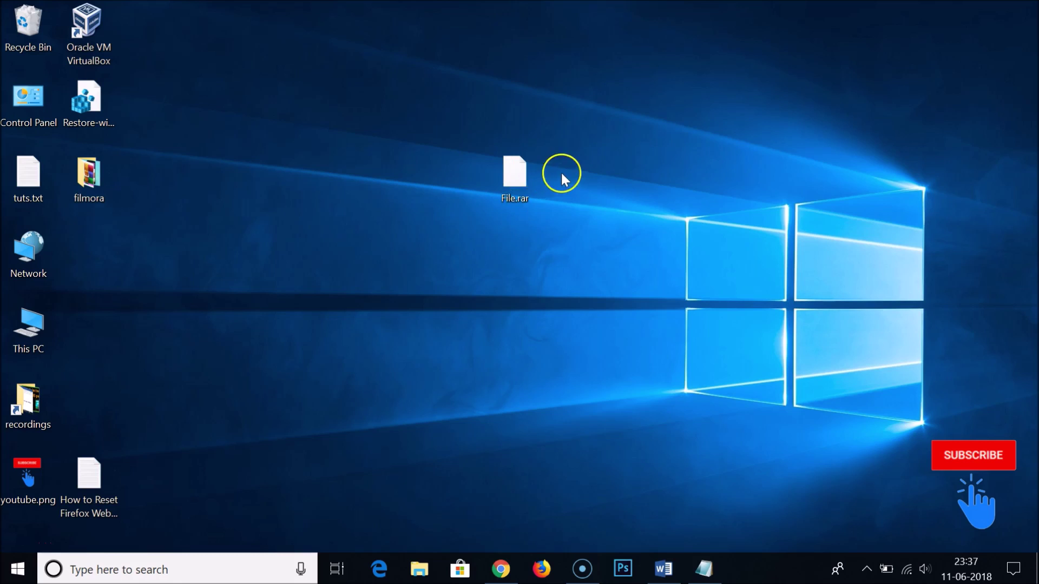
right_click(524, 190)
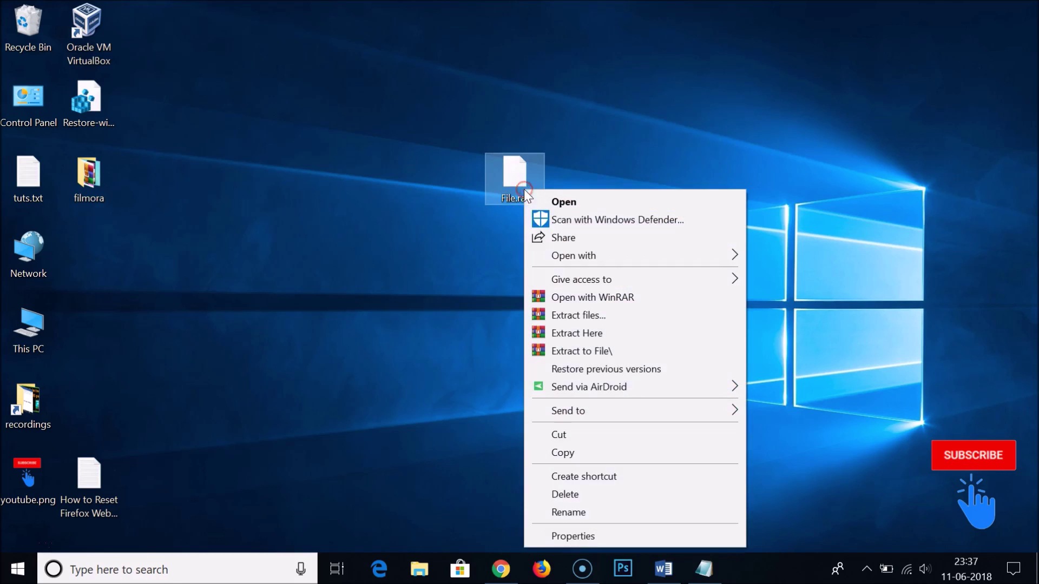
left_click(494, 185)
right_click(500, 180)
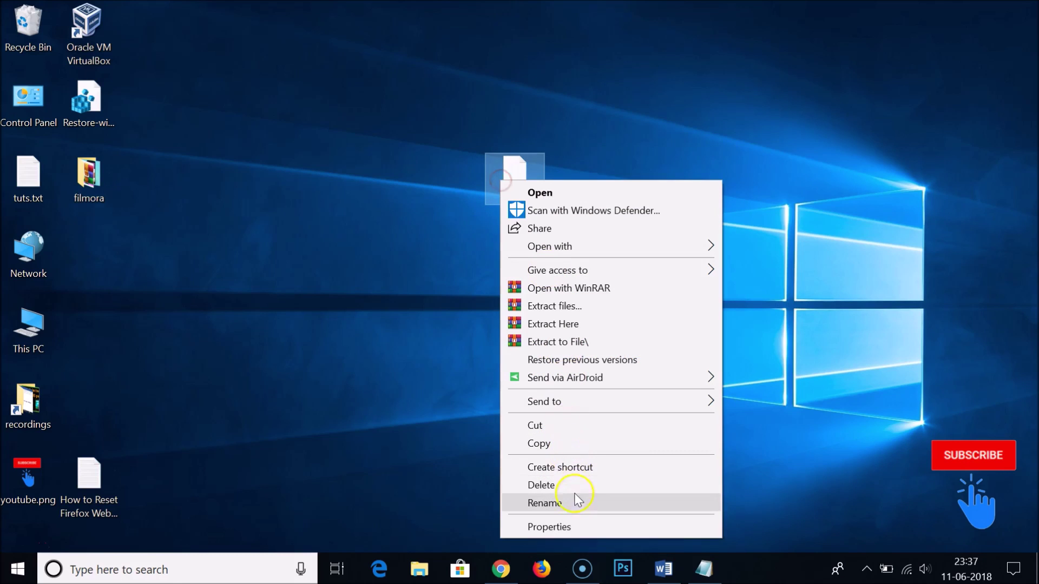
left_click(579, 523)
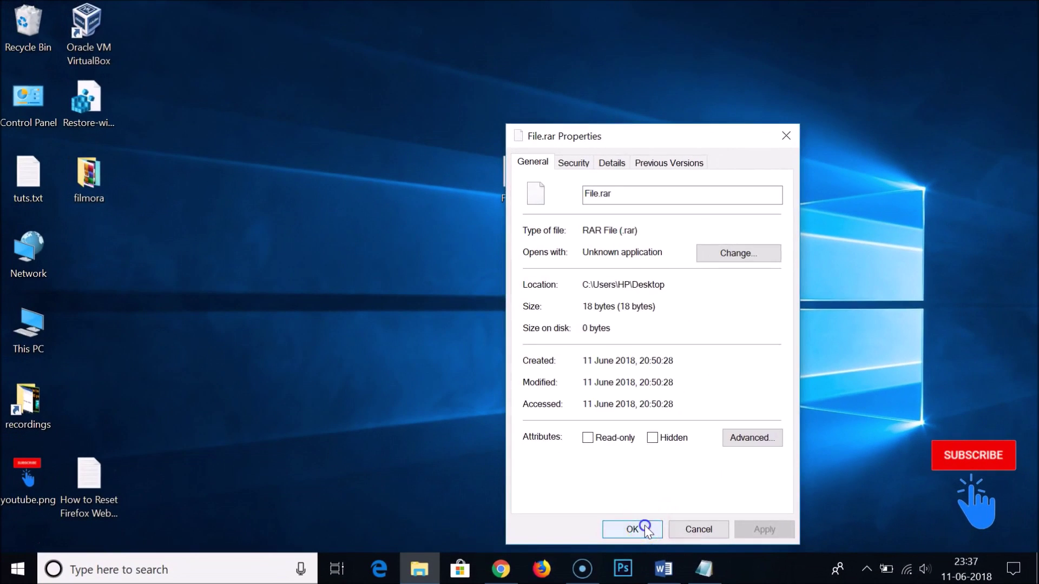
left_click(643, 529)
left_click(704, 568)
left_click(107, 72)
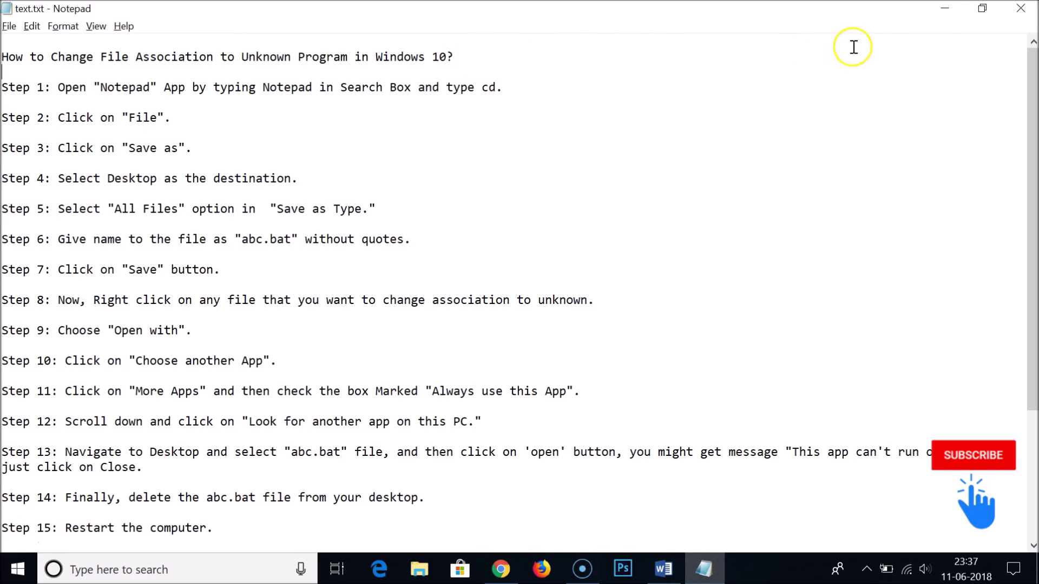
left_click(943, 8)
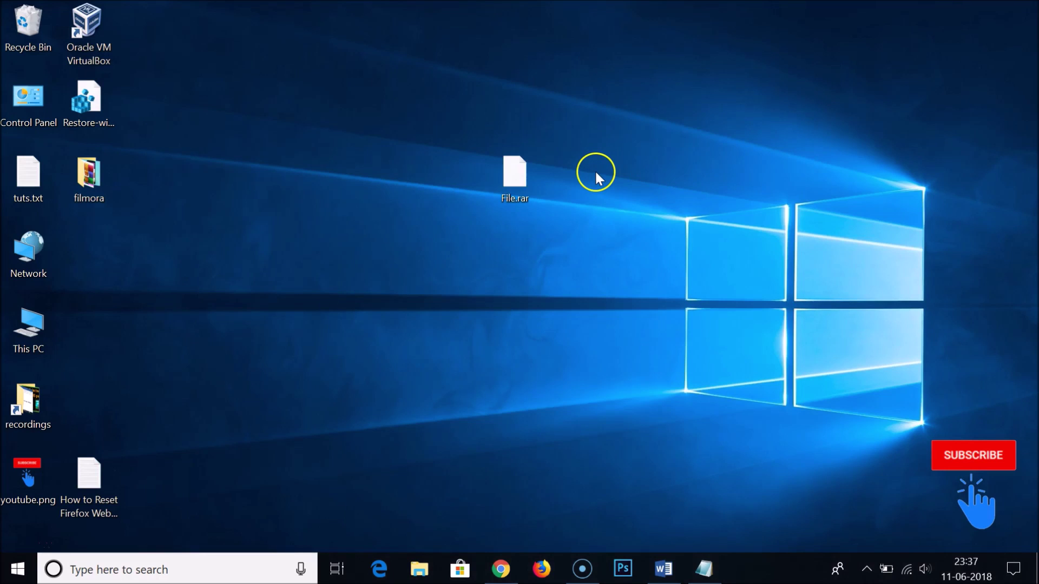